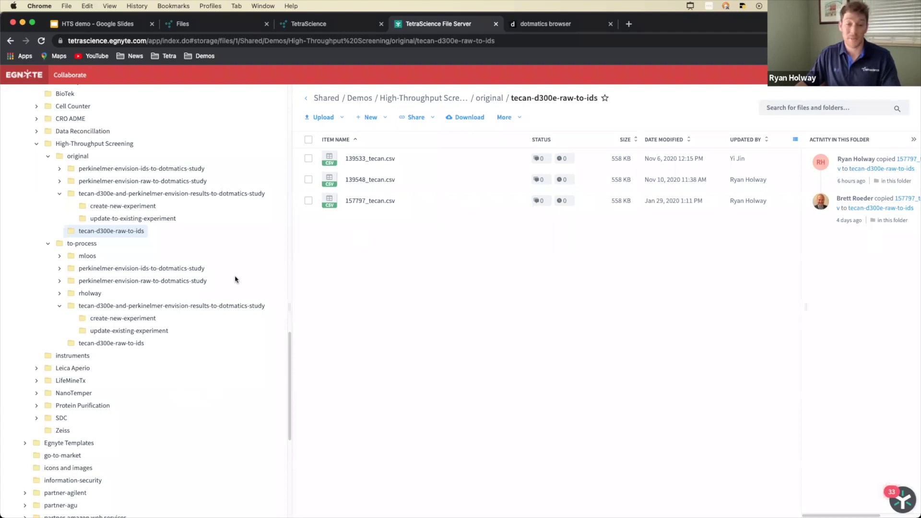
Step: Refresh the TetraScience file list, and open the Harmonize Tecan d300e RAW to IDS pipeline in Pipeline Processing by searching for "teca"
left_click(221, 26)
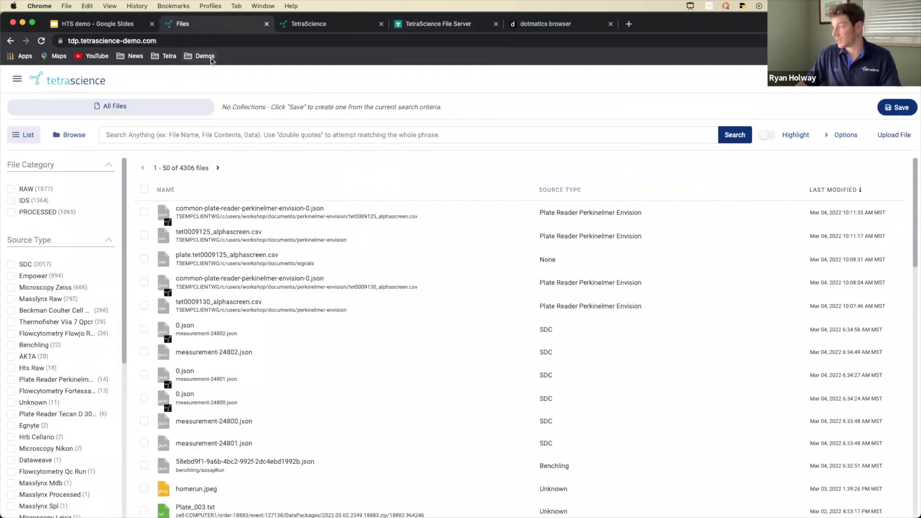
left_click(42, 41)
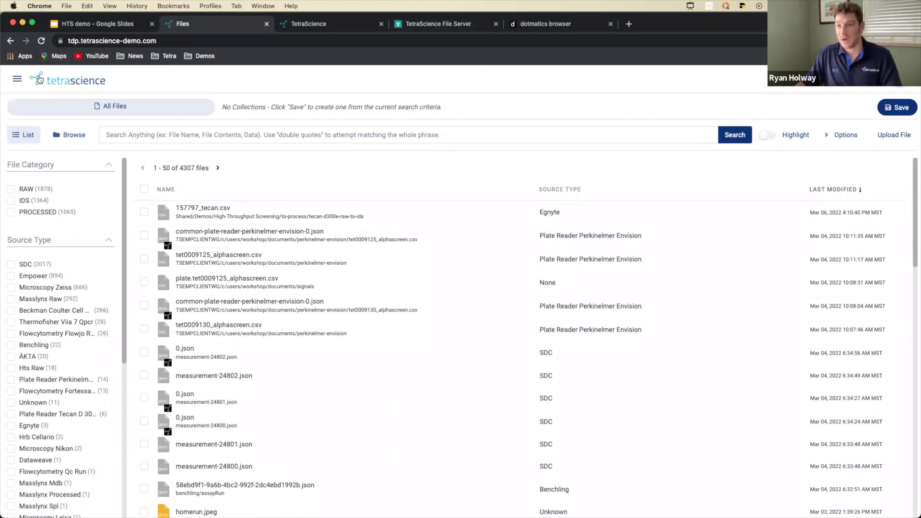
left_click(17, 78)
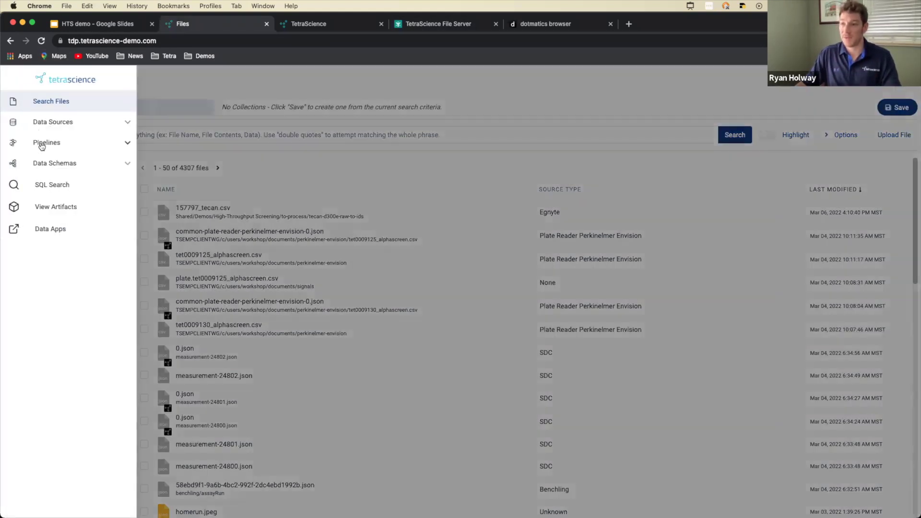
left_click(35, 144)
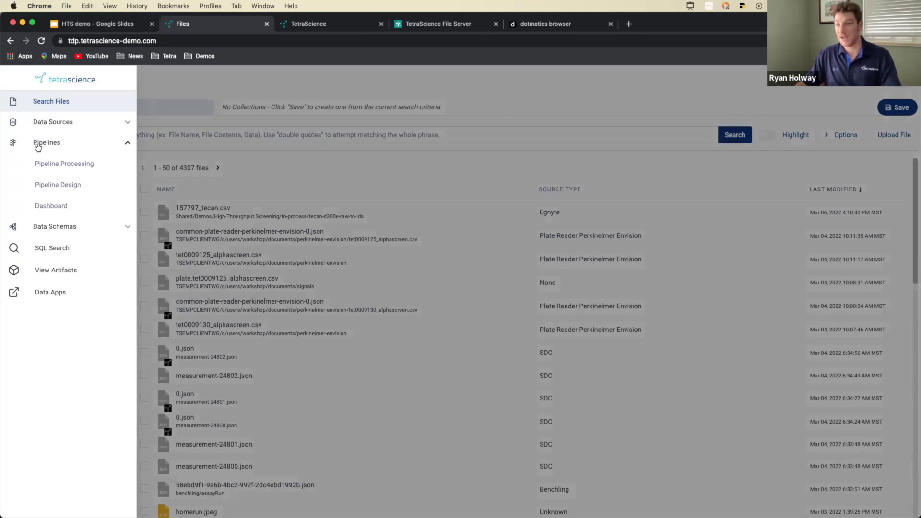
left_click(60, 167)
left_click(75, 107)
type("teca")
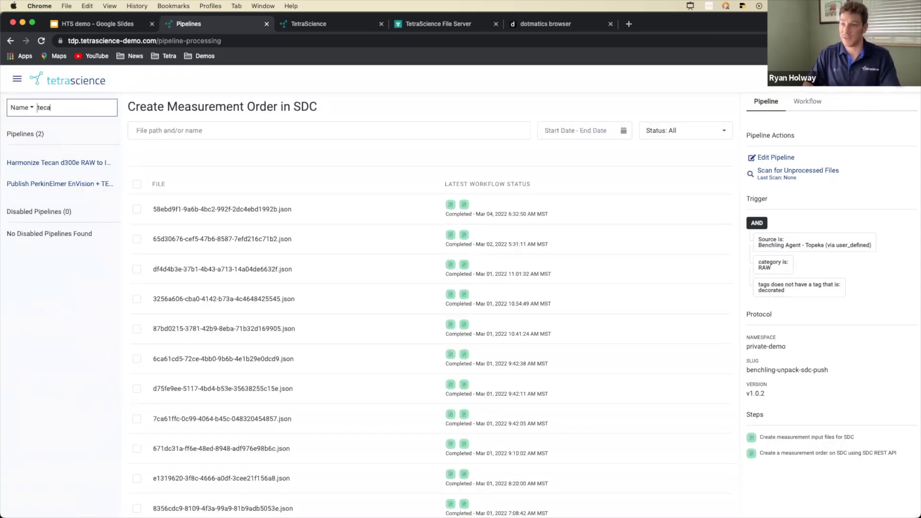
left_click(60, 162)
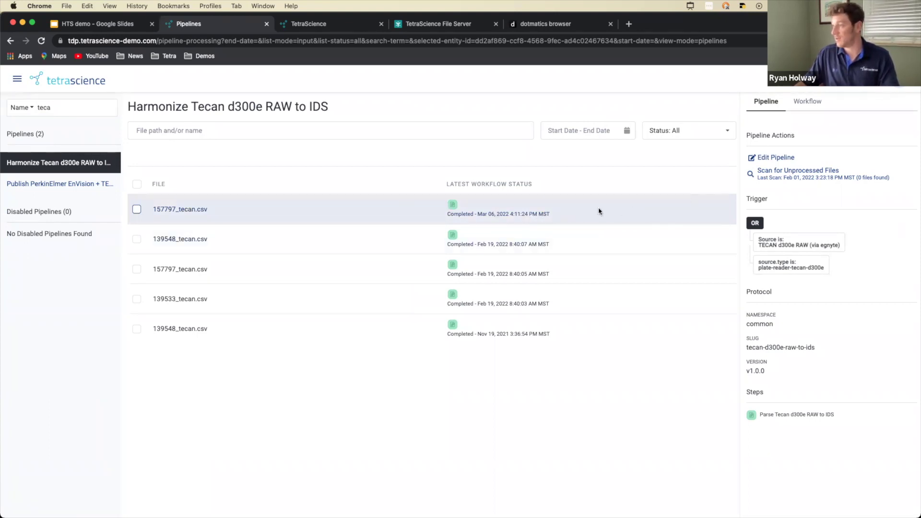
Step: Return to the TetraScience file list and inspect the details of 157797_tecan.csv and the 0.json file derived from it
left_click(71, 85)
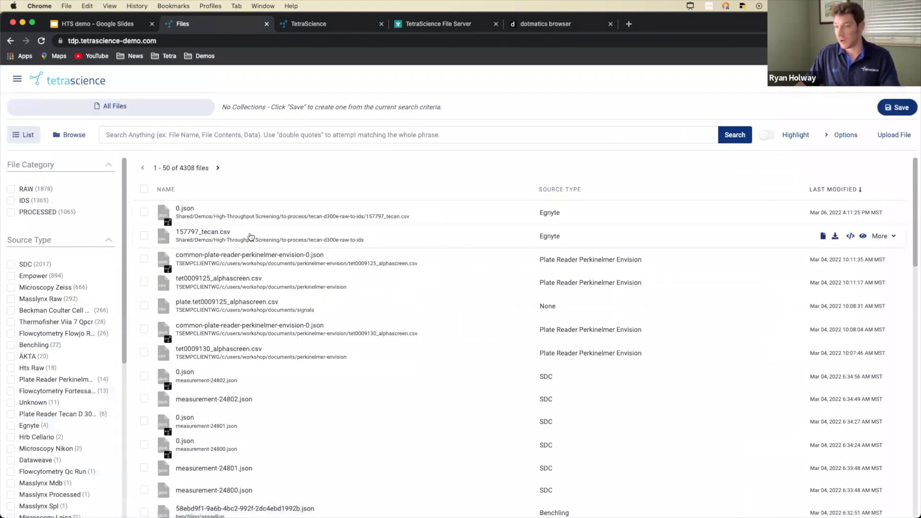
left_click(250, 236)
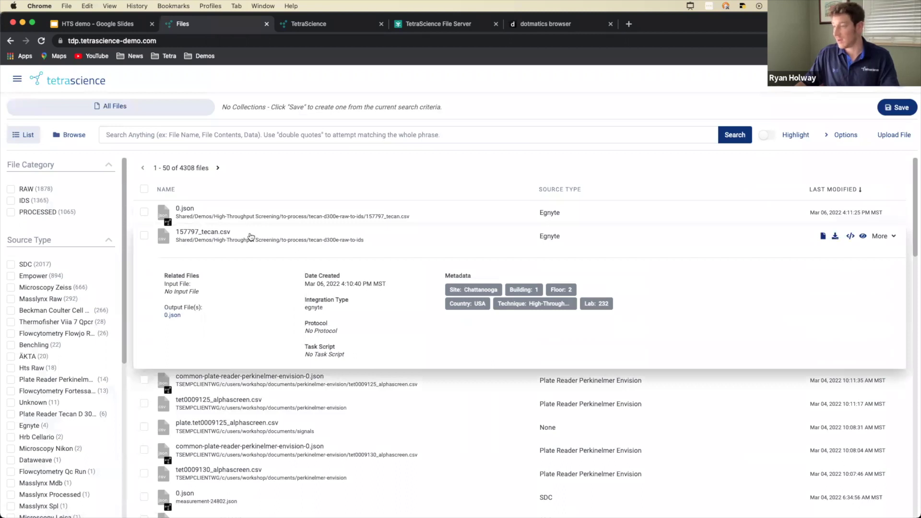
left_click(250, 236)
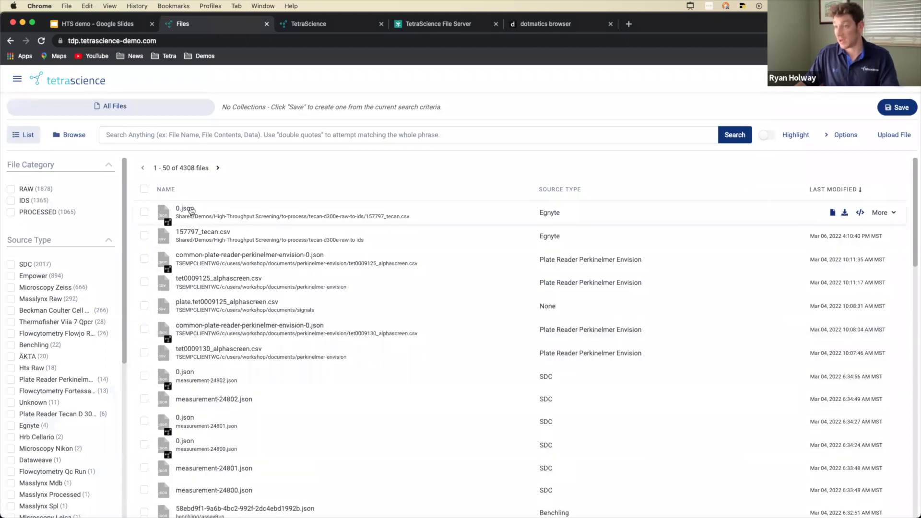
left_click(249, 216)
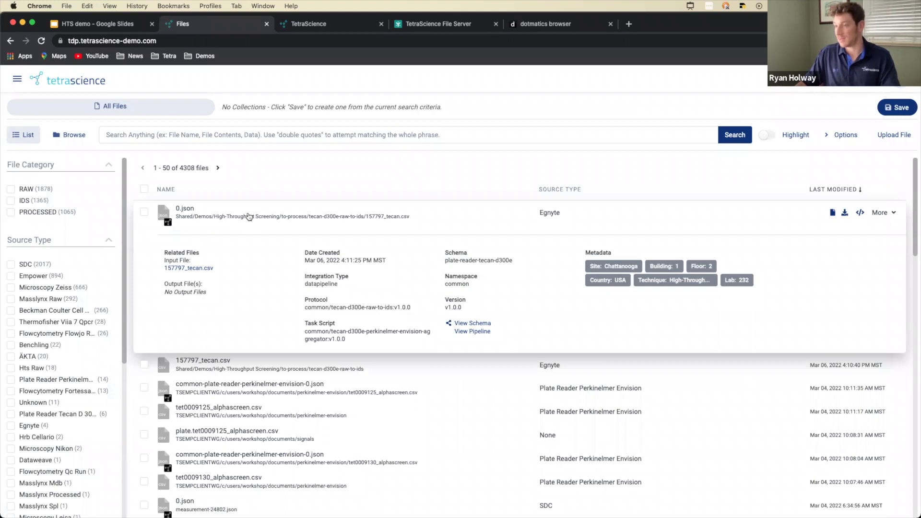
left_click(249, 216)
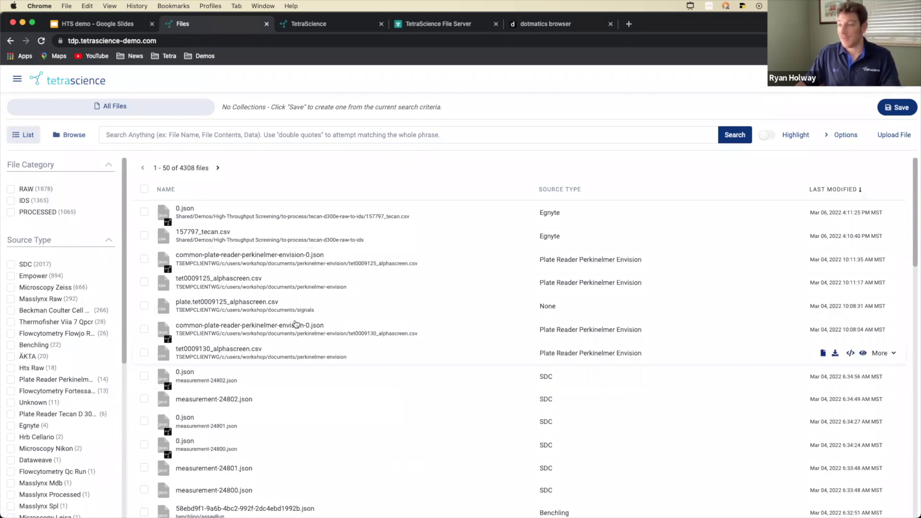
Step: Switch to the Google Slides presentation and reveal the plate reader on the High-throughput screening example slide
left_click(85, 25)
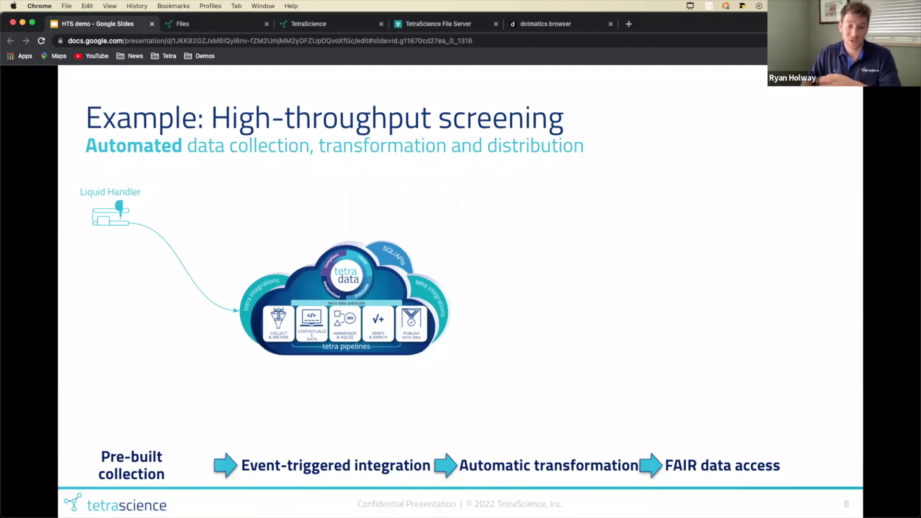
left_click(130, 388)
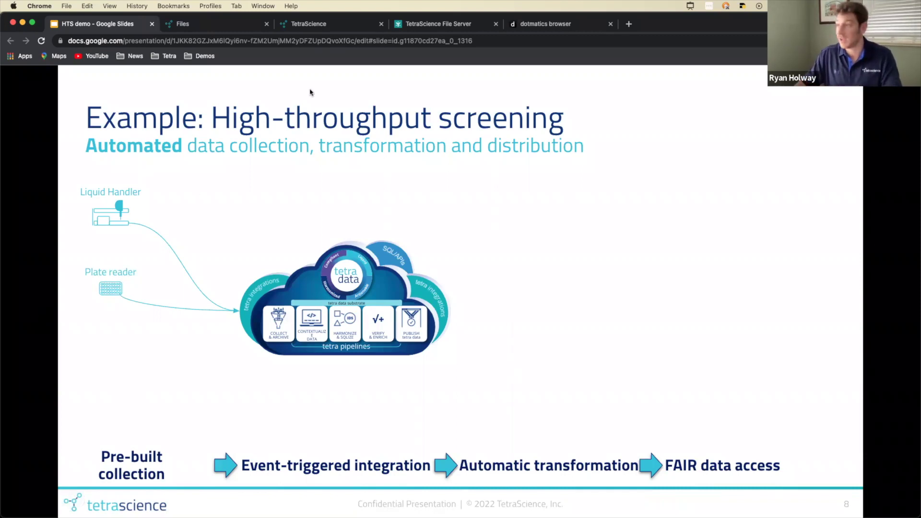
Step: In Egnyte, copy 157797_02_Envision_Alphalisa_384well_Demo.csv from the create-new-experiment folder under original to the matching folder under to-process
left_click(418, 28)
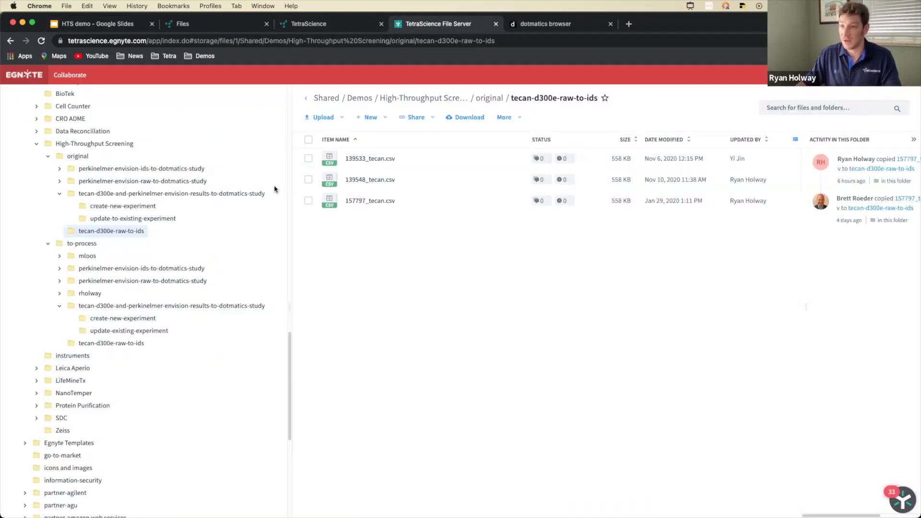
left_click(190, 196)
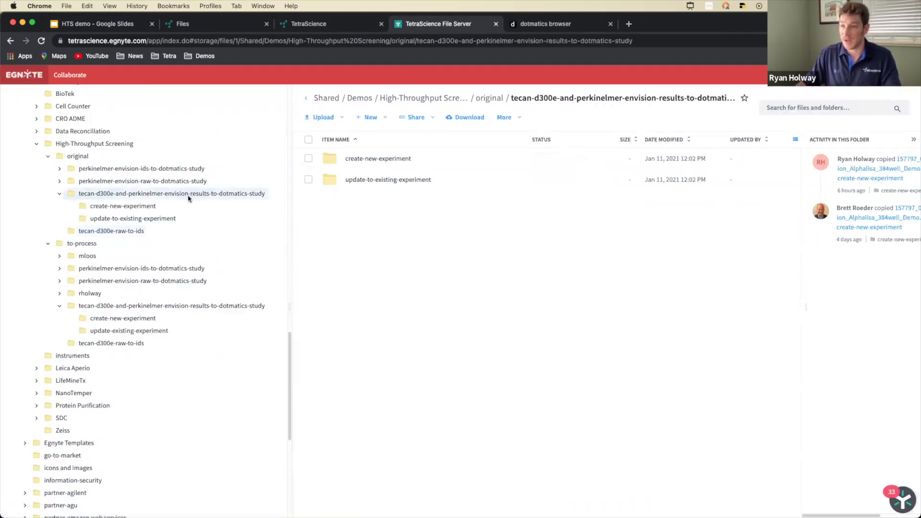
left_click(127, 207)
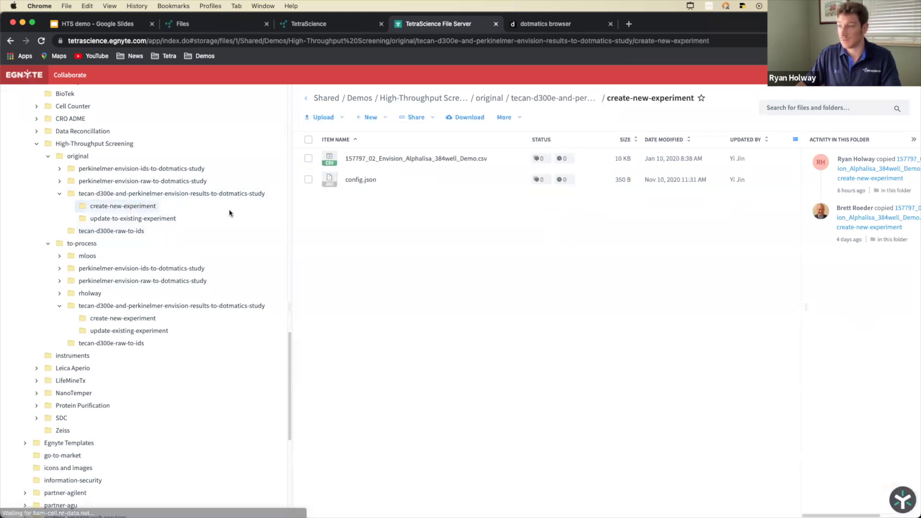
left_click_drag(383, 159, 101, 322)
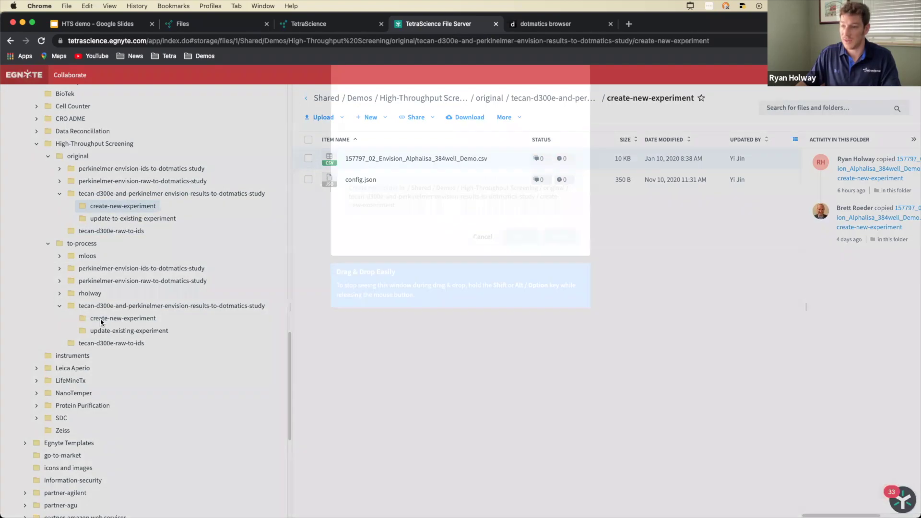
left_click(566, 369)
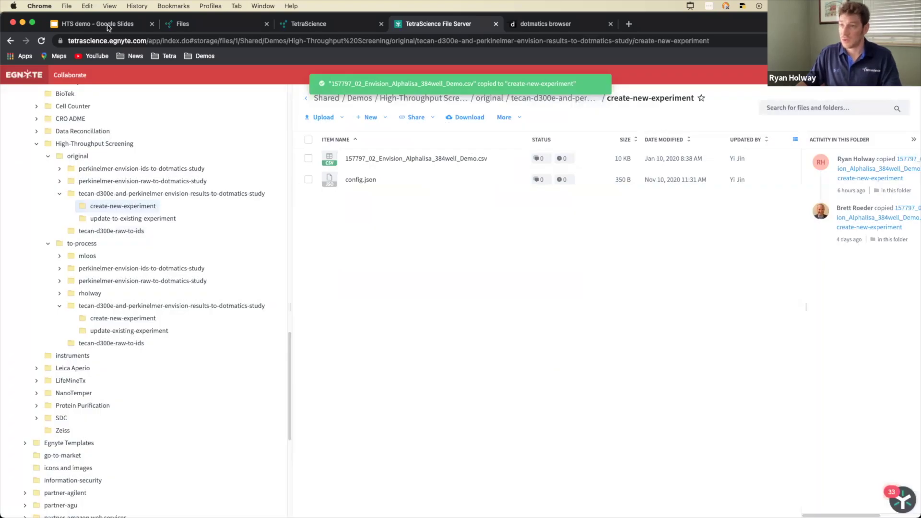
Step: Check the to-process create-new-experiment folder in Egnyte for the copied EnVision file, and refresh the TetraScience file list to look for it
left_click(109, 27)
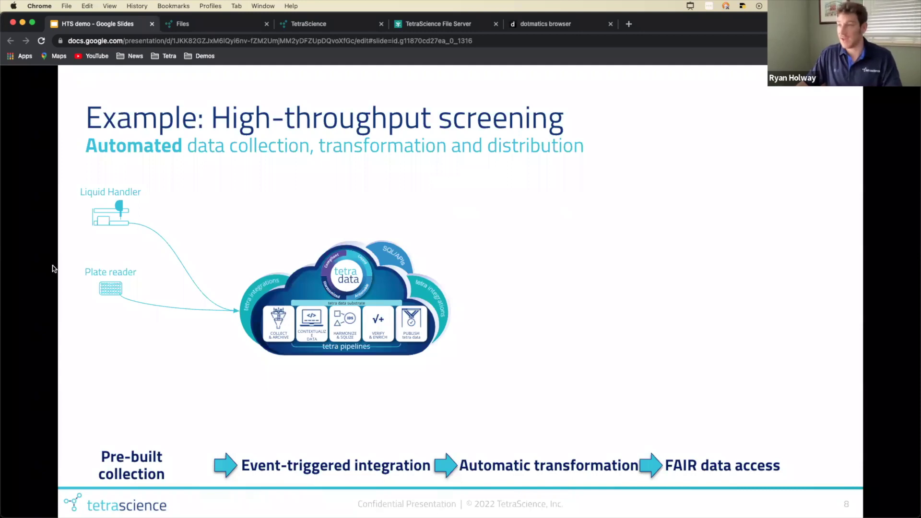
left_click(196, 29)
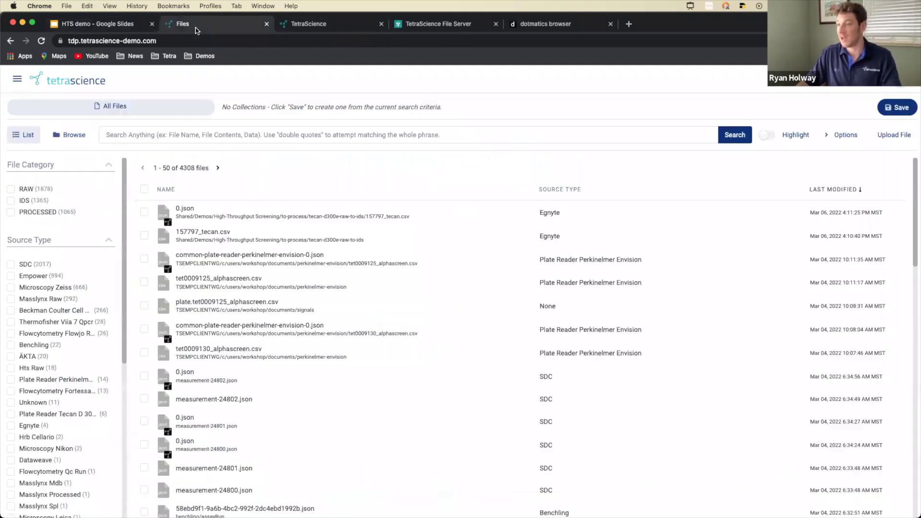
left_click(41, 41)
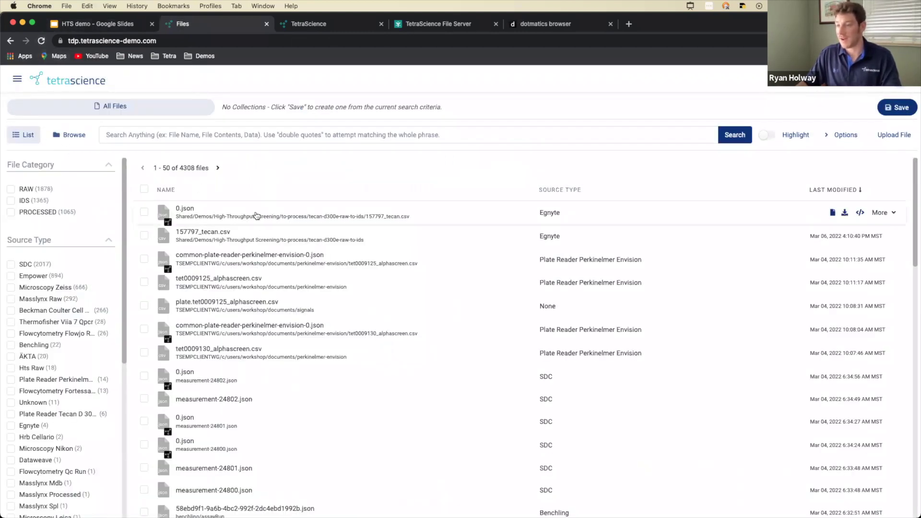
left_click(458, 27)
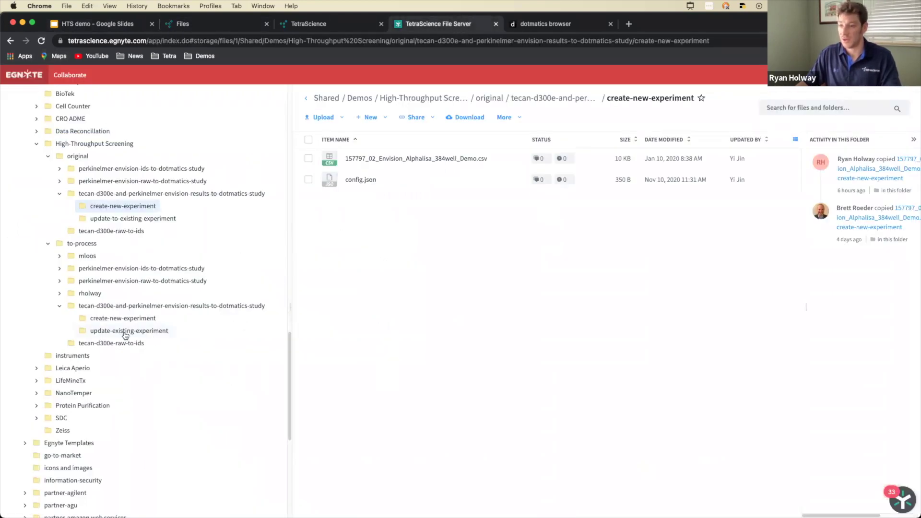
left_click(124, 319)
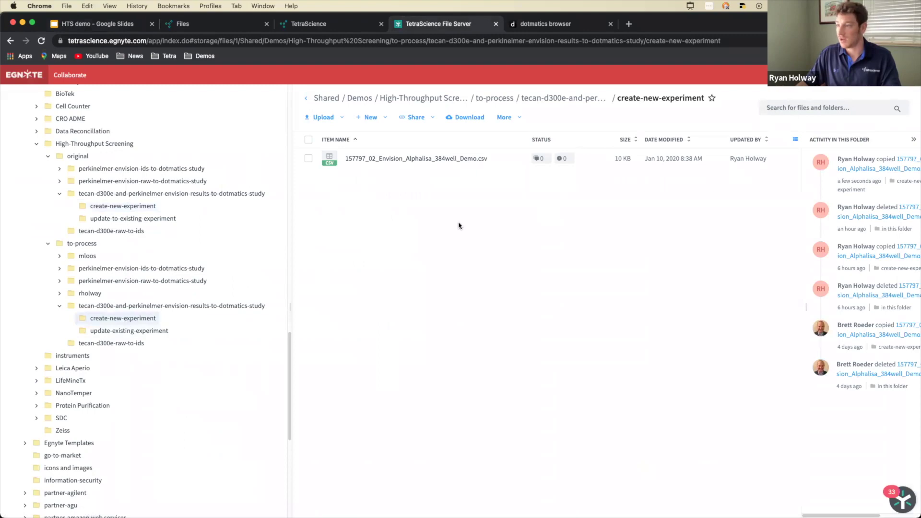
left_click(211, 25)
left_click(41, 42)
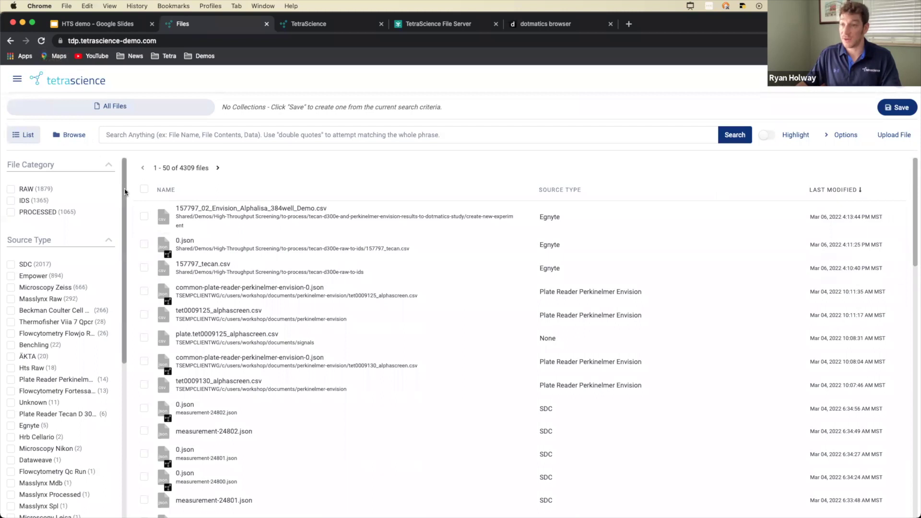
Step: Search Pipeline Processing for "envi" and open the Publish PerkinElmer EnVision + TECAN d300e to dotmatics pipeline
left_click(16, 82)
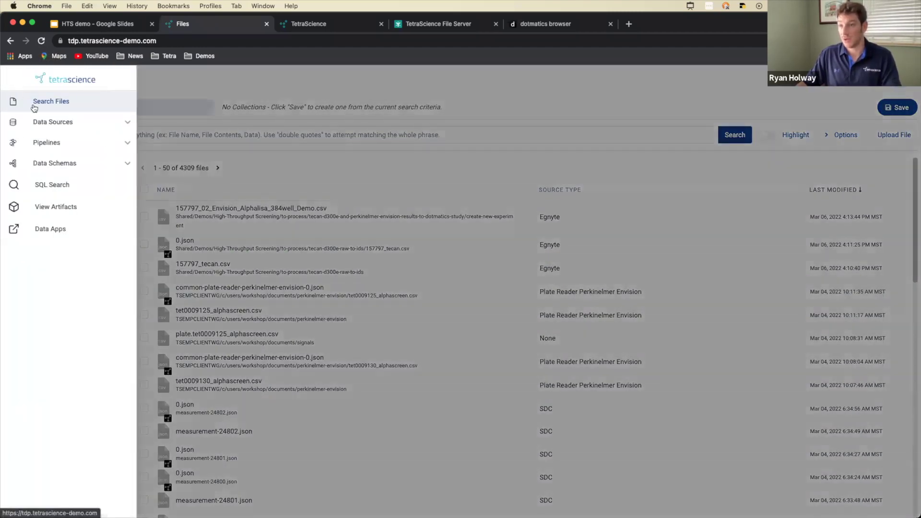
left_click(46, 142)
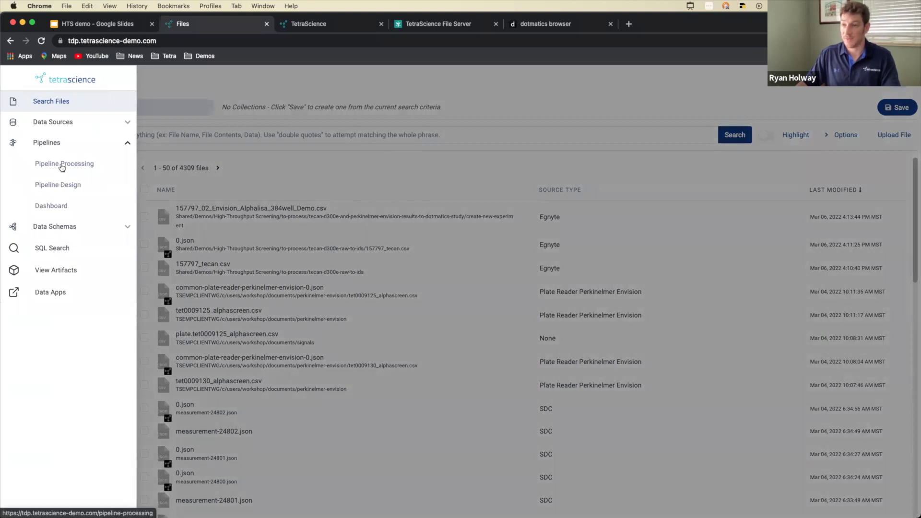
left_click(62, 165)
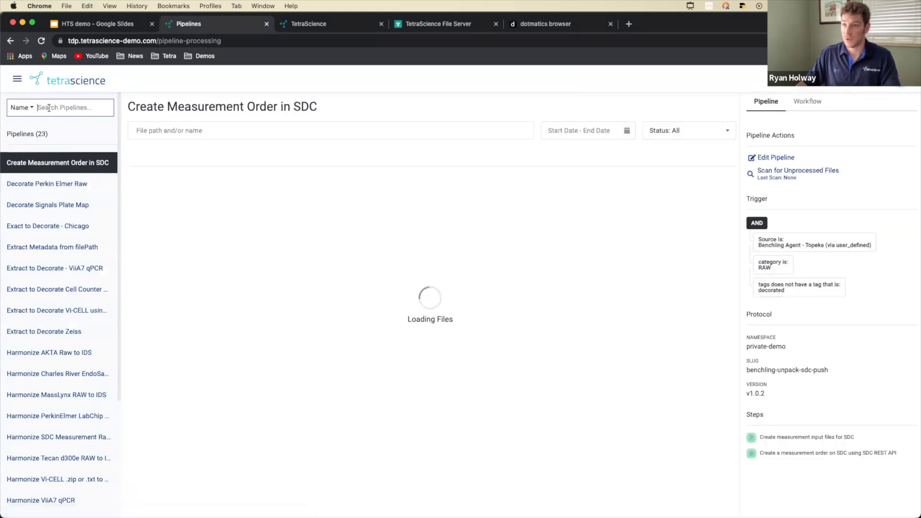
type("envi")
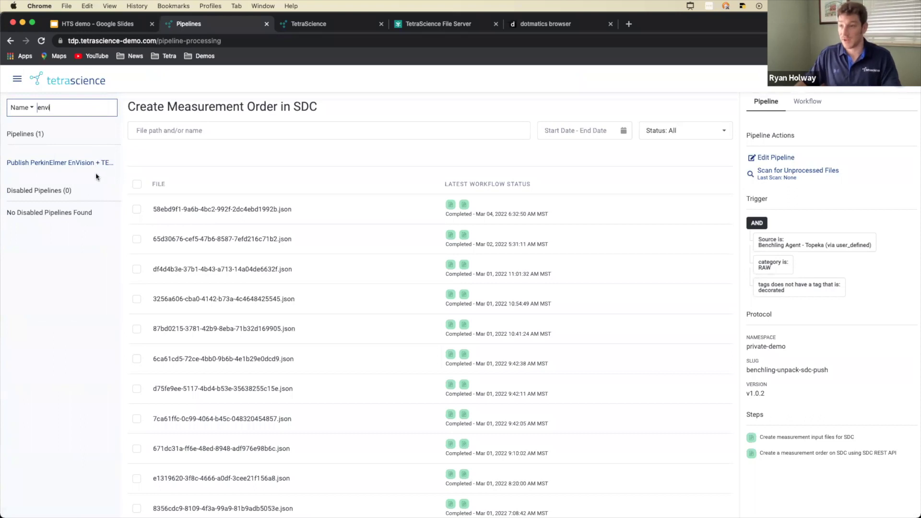
left_click(57, 157)
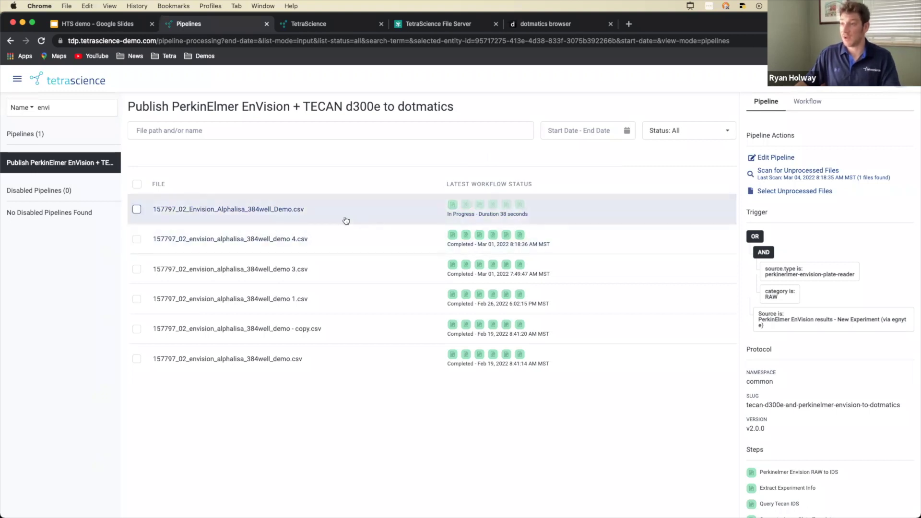
Step: Review the processing steps of the completed EnVision demo workflow alongside the High-throughput screening slide
left_click(315, 25)
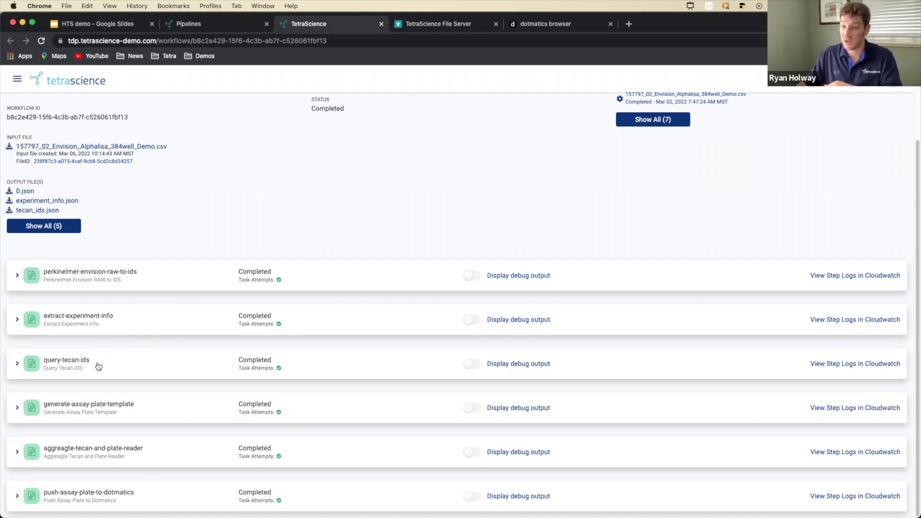
left_click(100, 28)
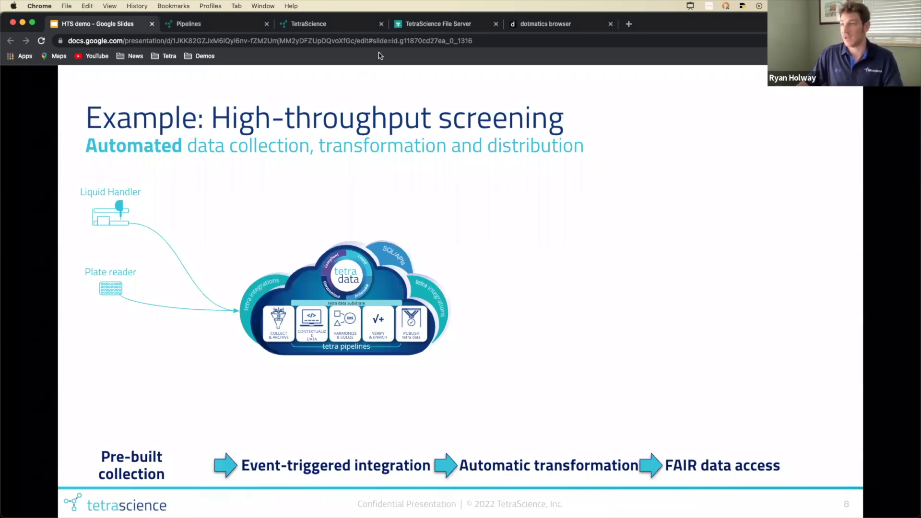
left_click(317, 28)
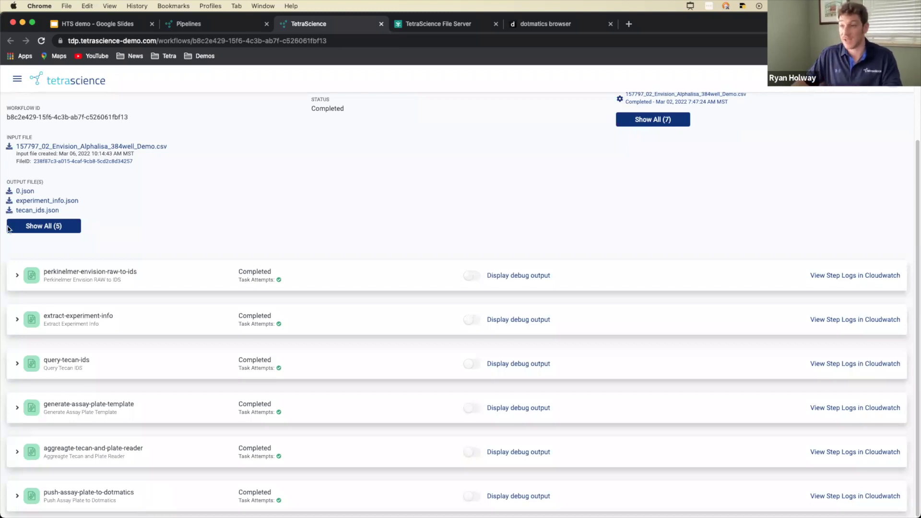
Step: Check the TetraScience file list for the EnVision file, and search Pipeline Processing for "envis" to open Publish PerkinElmer EnVision + TECAN d300e to dotmatics
left_click(189, 26)
left_click(71, 81)
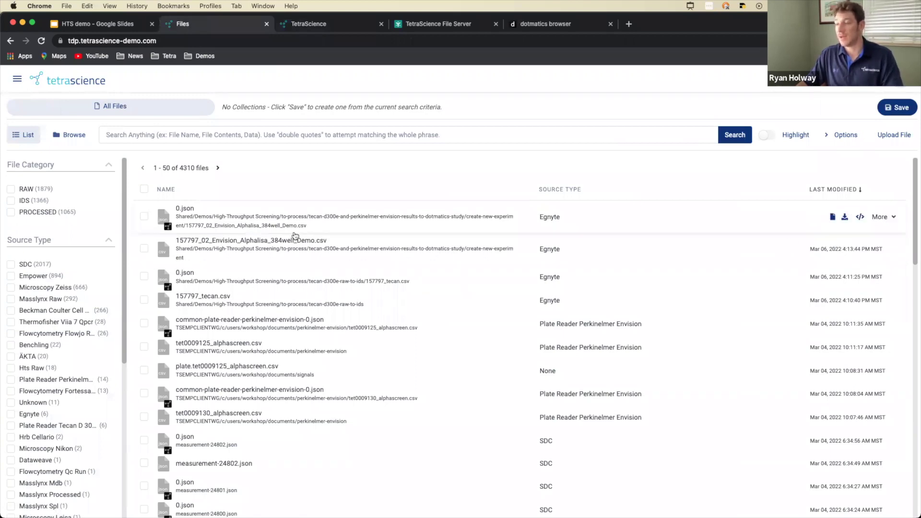
left_click(19, 80)
left_click(52, 162)
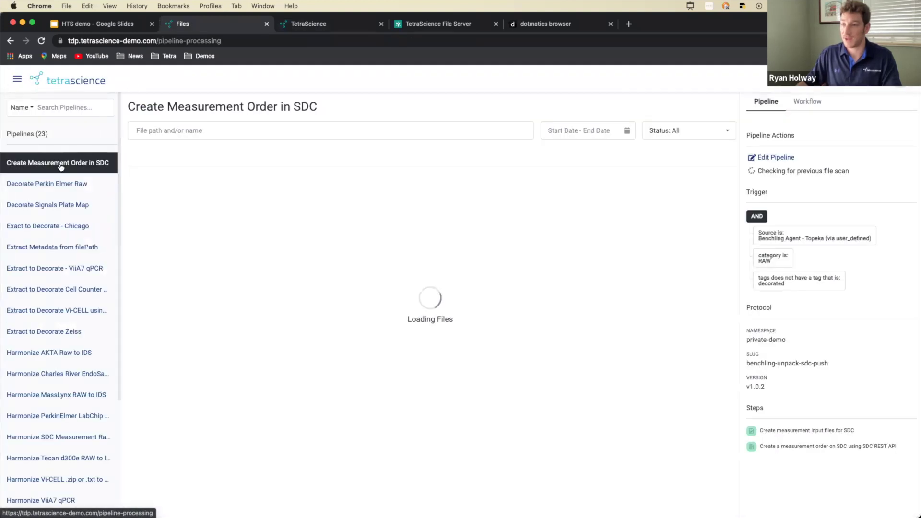
left_click(38, 109)
type("en")
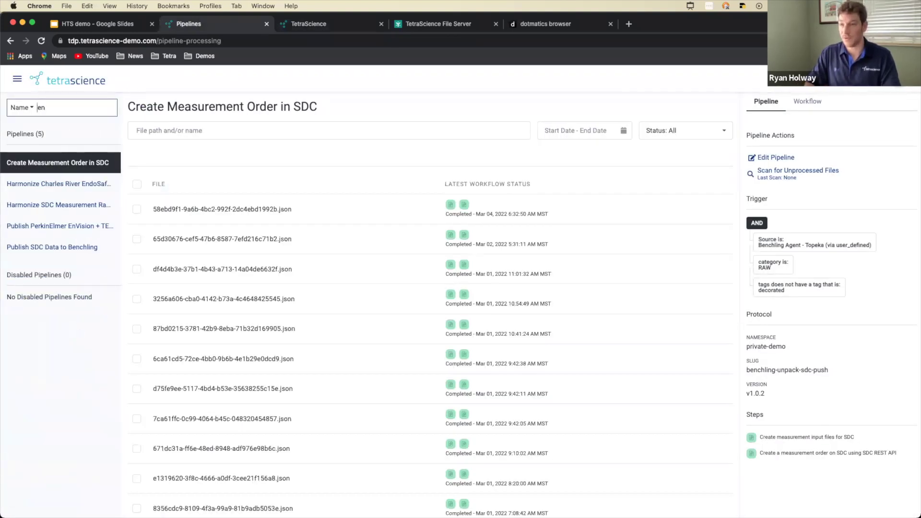
type("vis")
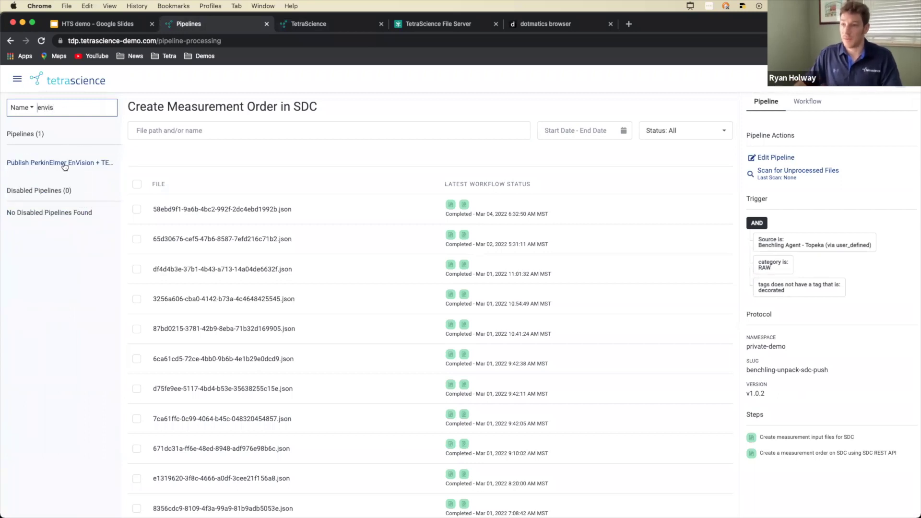
left_click(64, 164)
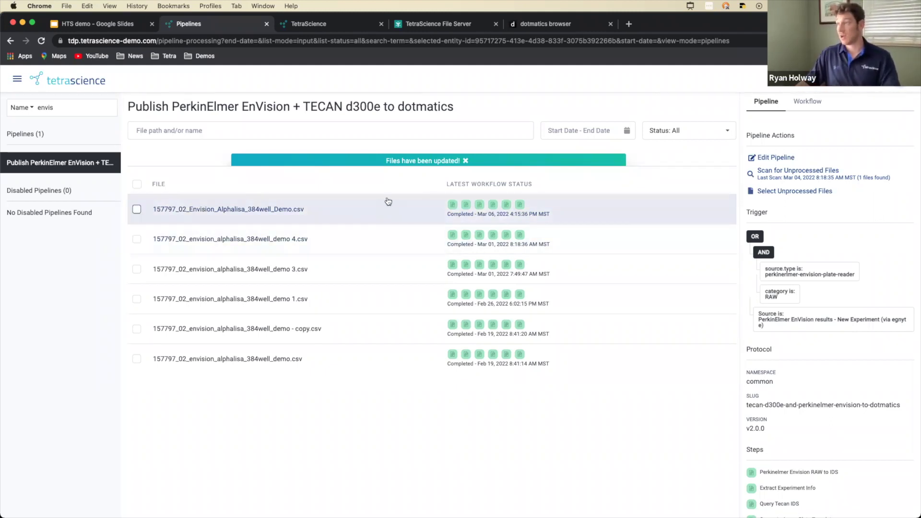
Step: Switch to Dotmatics and open the IC50 demo protocol under Screening Ultra in the Studies screening and notebook module
left_click(547, 29)
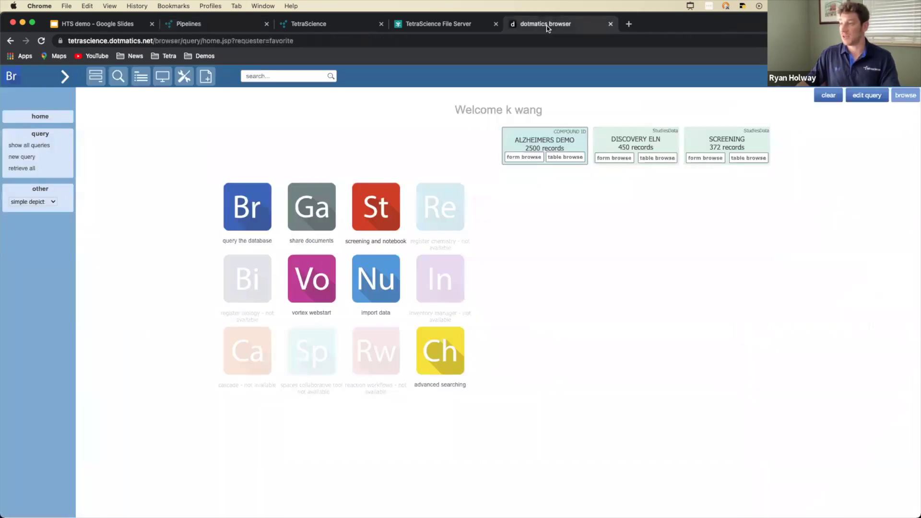
left_click(382, 215)
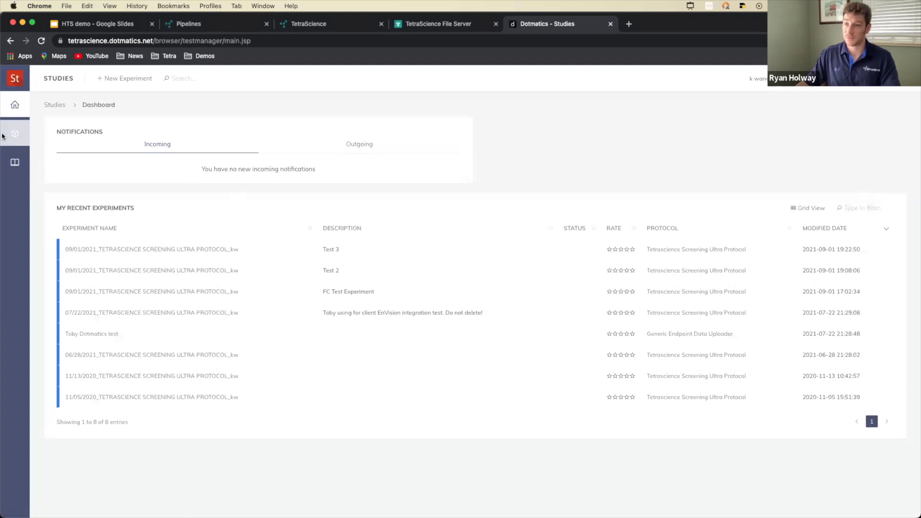
left_click(22, 139)
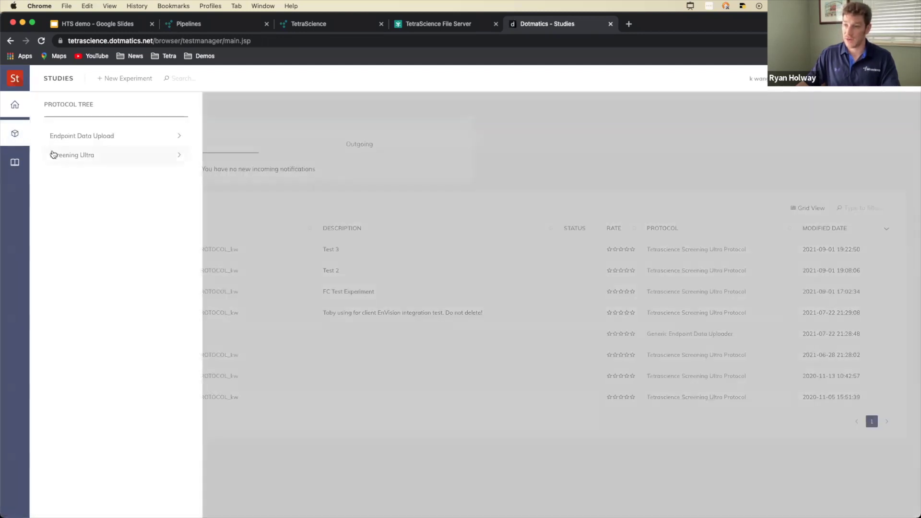
left_click(68, 156)
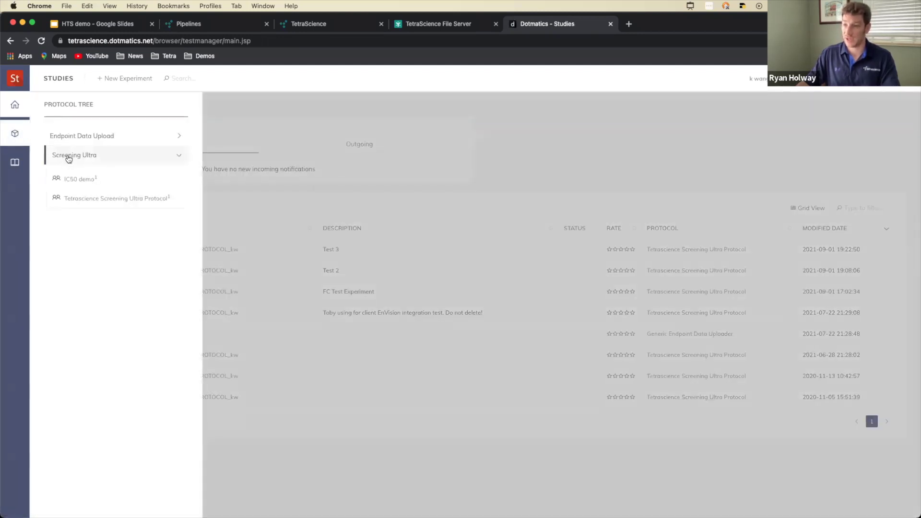
left_click(93, 180)
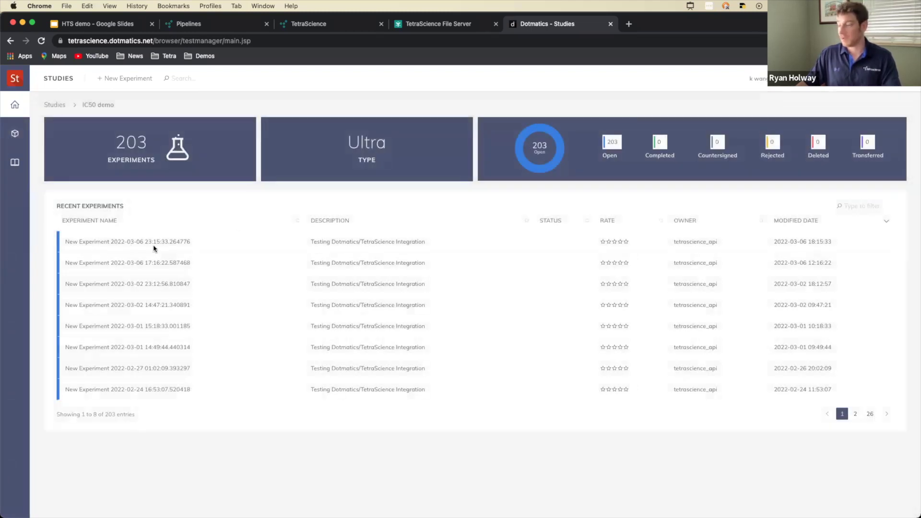
Step: Compare the modified dates of the recent experiments, and open the newest experiment's screening plate 157797_02 to view its raw data
left_click(800, 246)
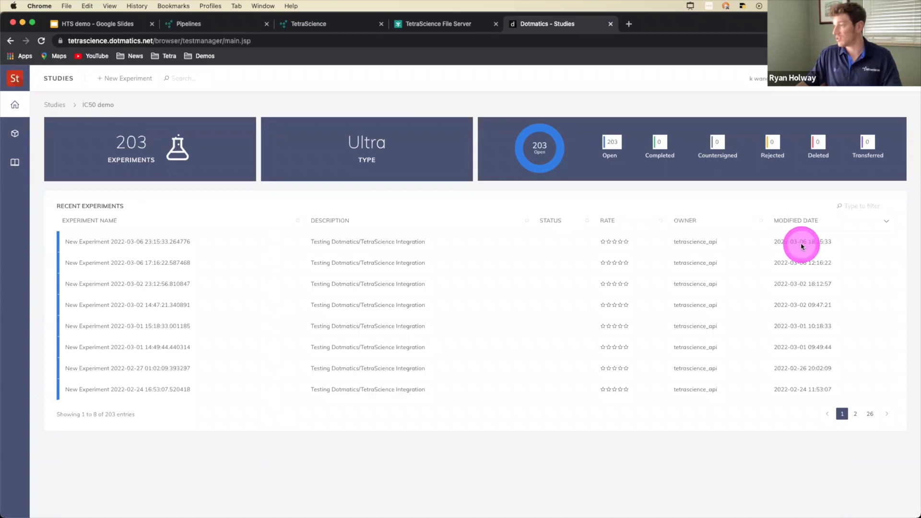
mouse_move(792, 246)
left_mouse_down()
mouse_move(815, 242)
mouse_move(813, 259)
mouse_move(825, 263)
mouse_move(813, 267)
left_mouse_up()
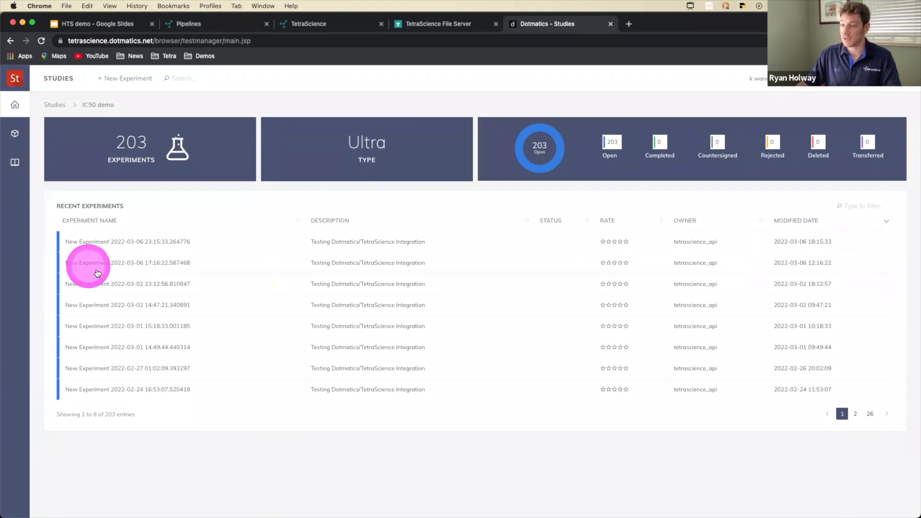
left_click(107, 242)
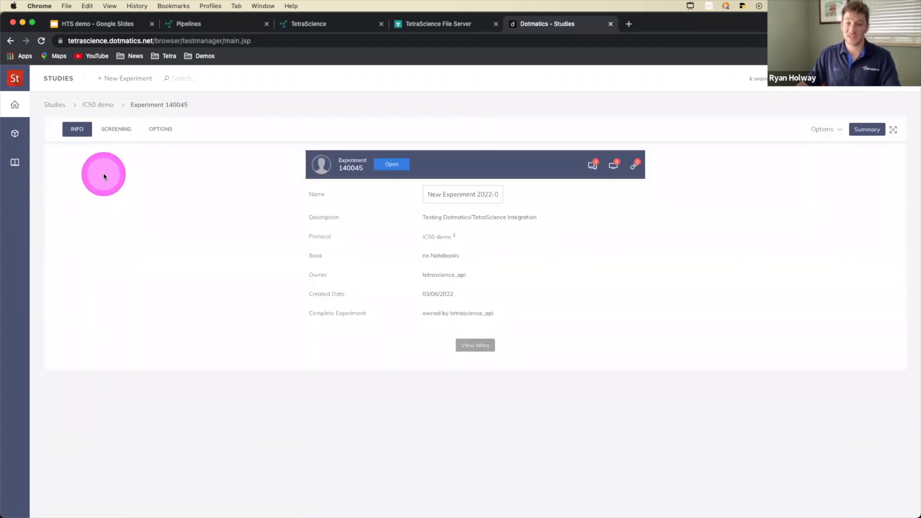
left_click(115, 134)
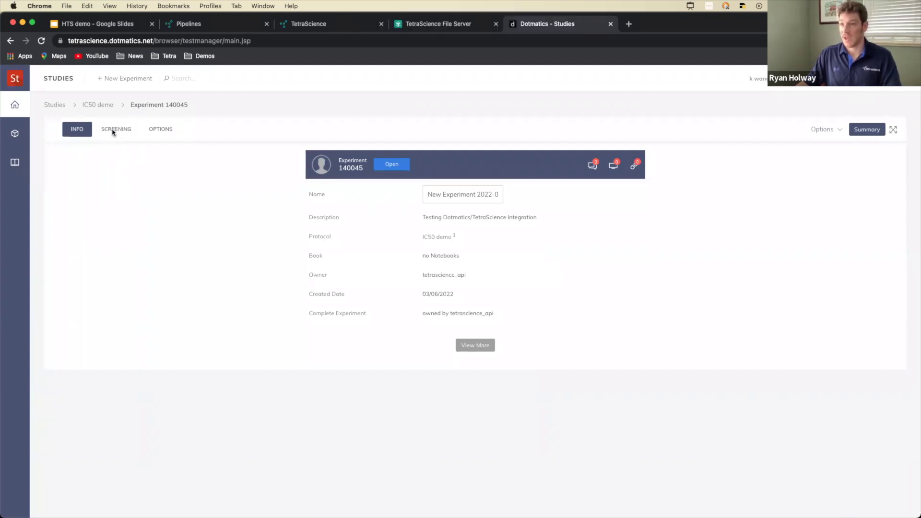
left_click(113, 133)
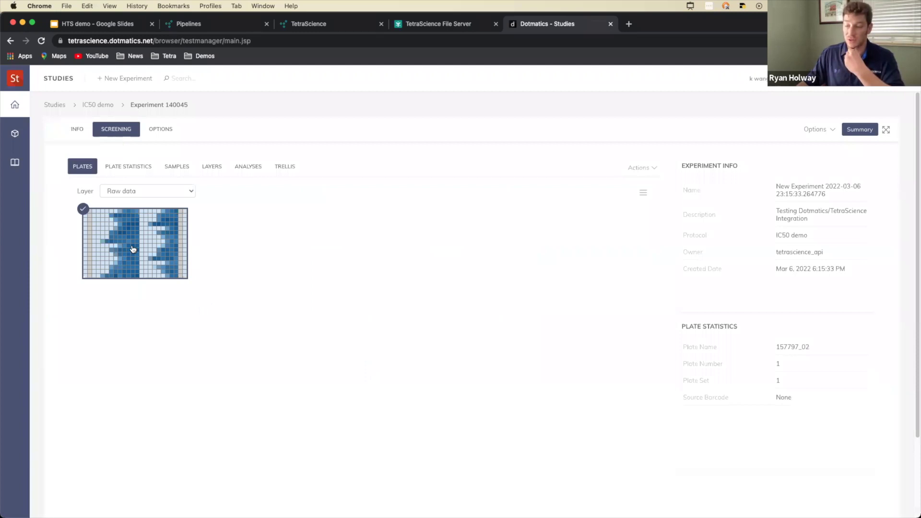
left_click(132, 250)
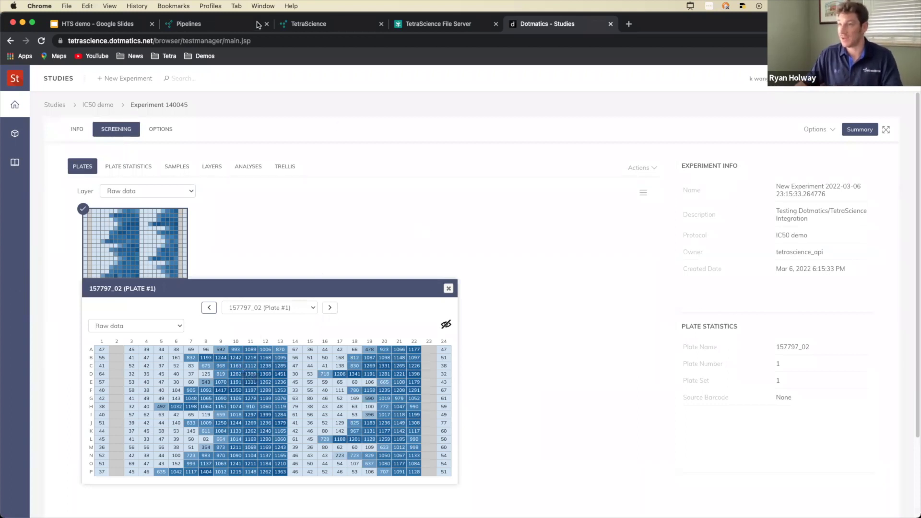
Step: Revisit the completed EnVision workflow in TetraScience, and review the Dotmatics experiment's plate statistics, samples, layers, IC50 analyses and trellis curves
left_click(318, 26)
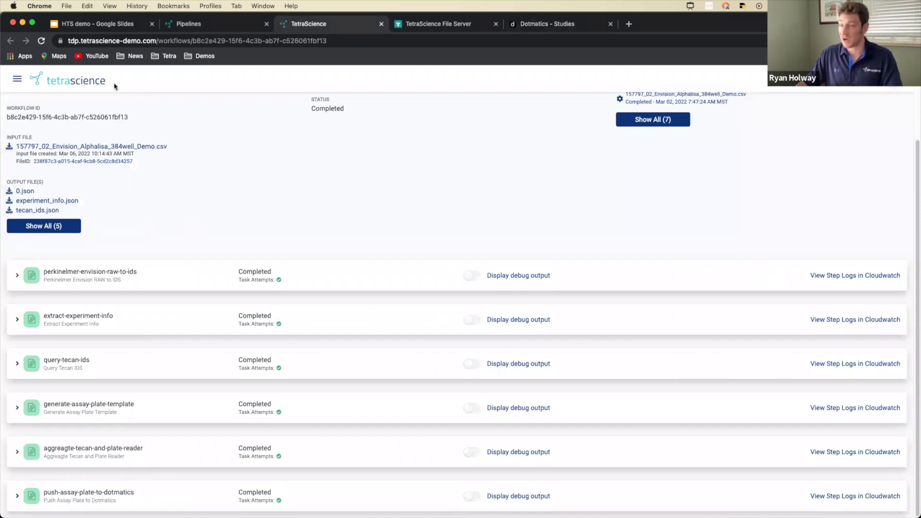
left_click(571, 27)
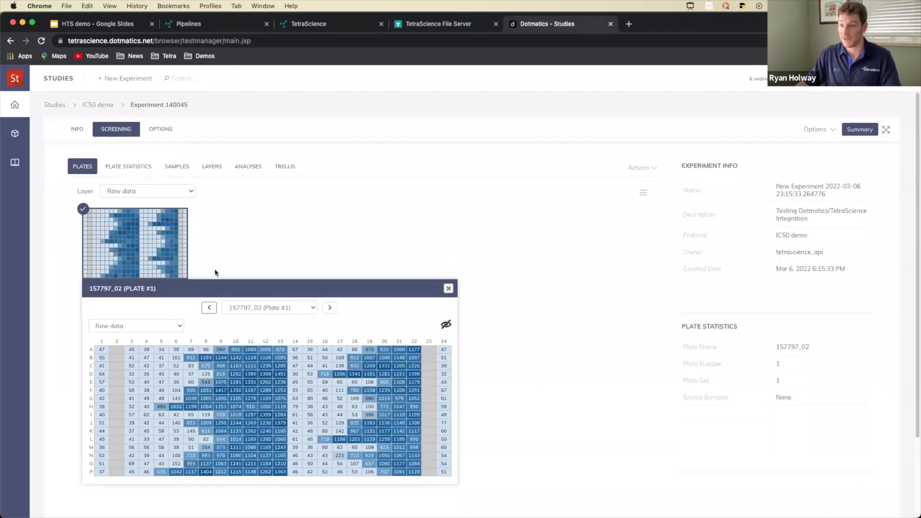
left_click(121, 166)
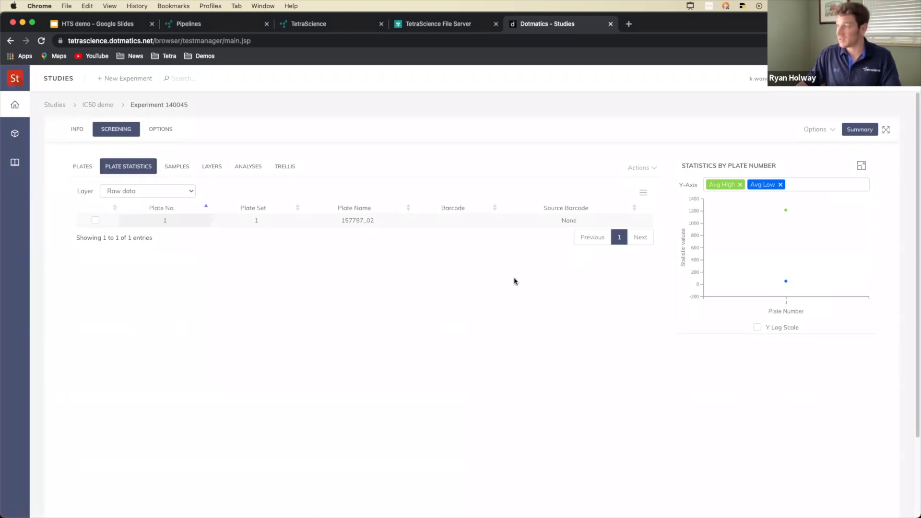
left_click(183, 174)
scroll(258, 240, "down", 1)
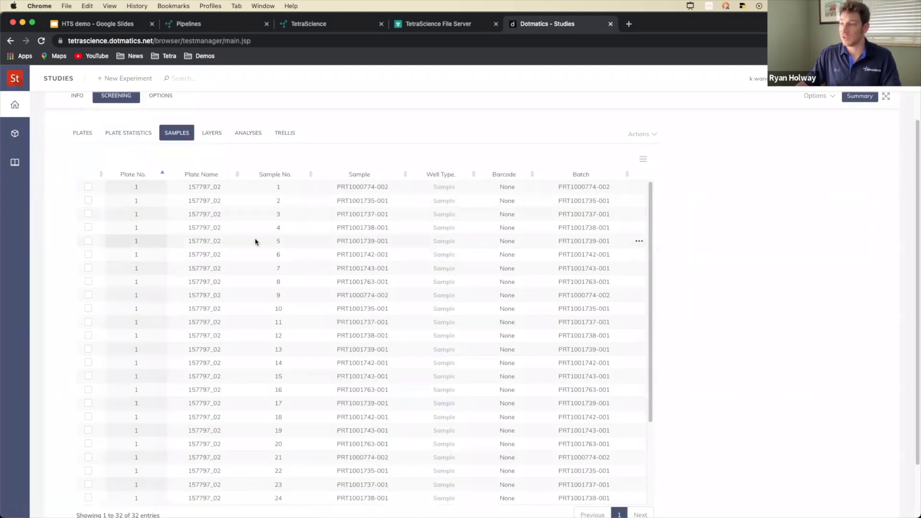
left_click(211, 133)
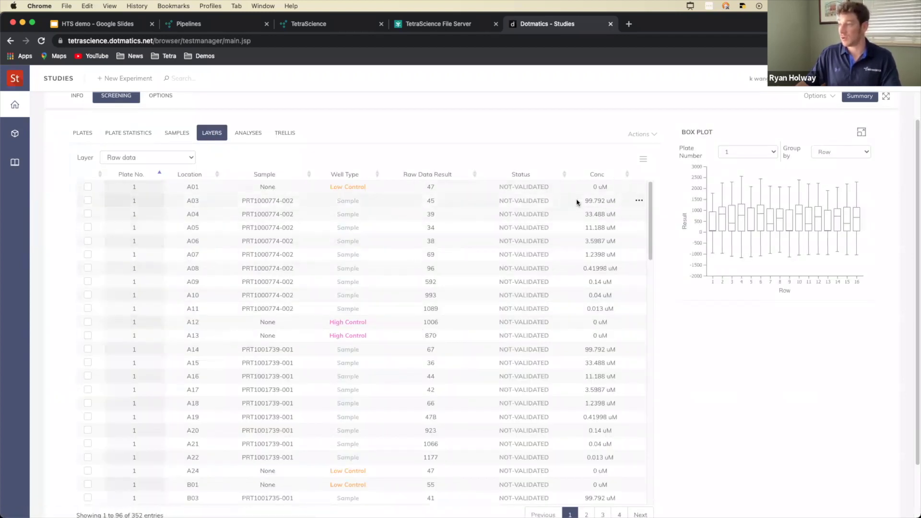
left_click(248, 134)
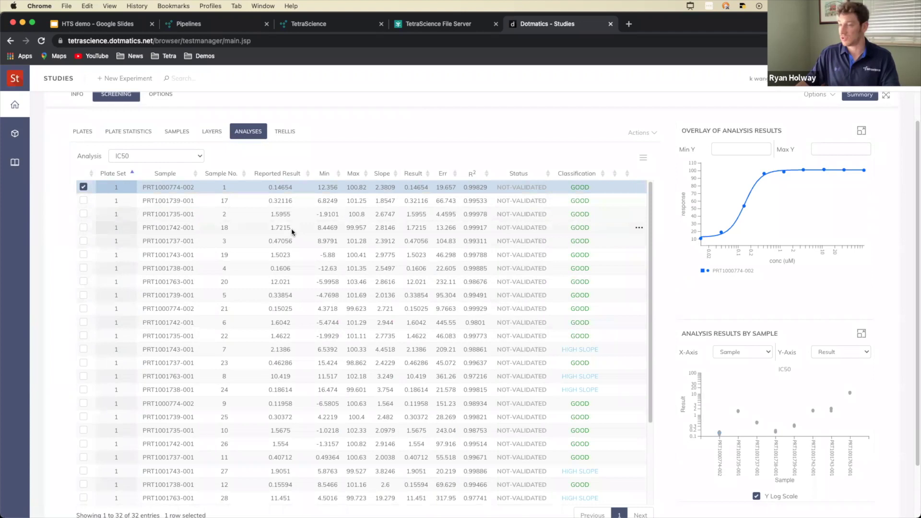
left_click(282, 135)
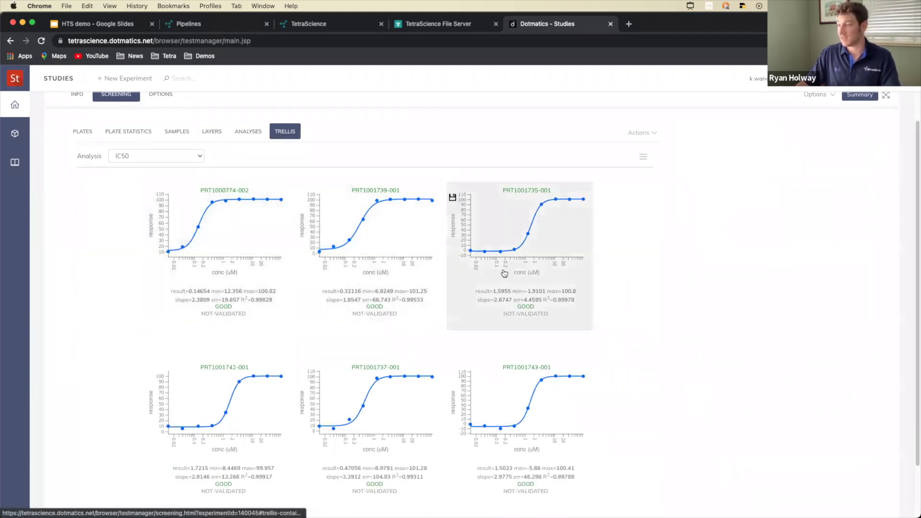
scroll(507, 273, "down", 3)
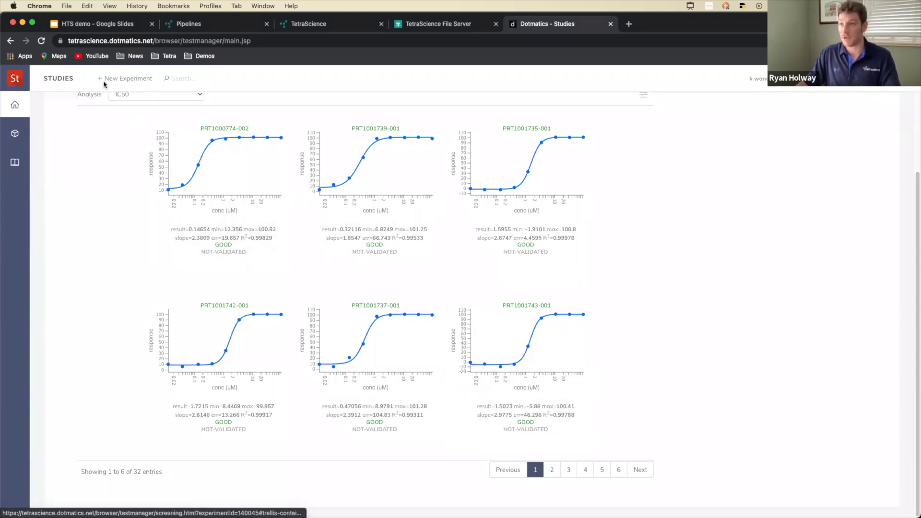
Step: Return to the High-throughput screening slide in Google Slides and advance its animation to reveal the dotmatics destination
left_click(117, 30)
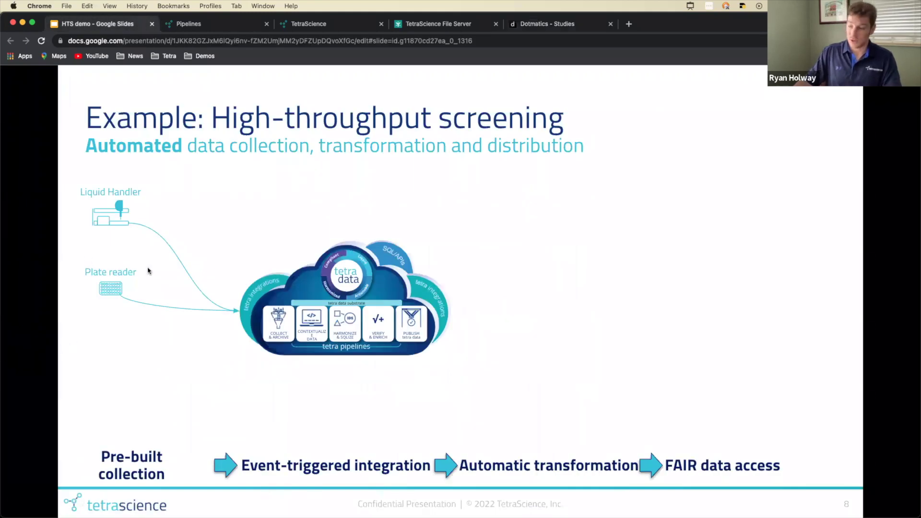
key("Right")
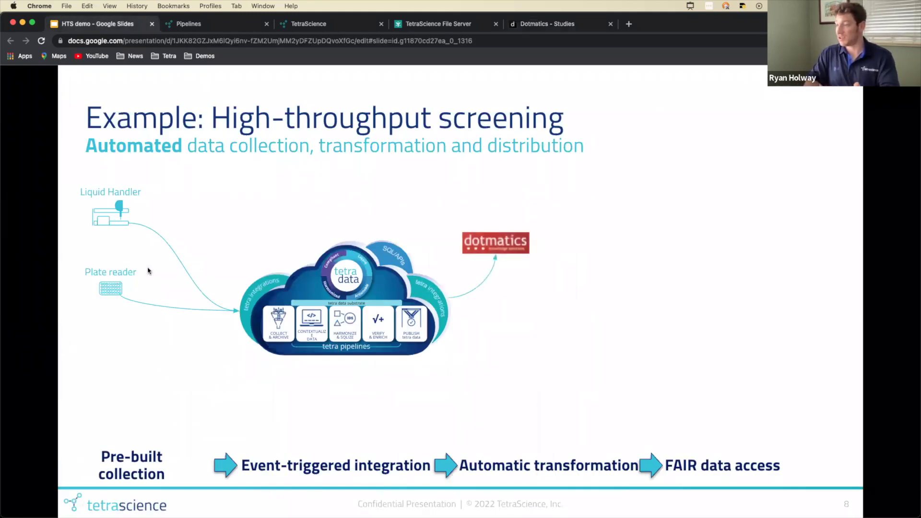